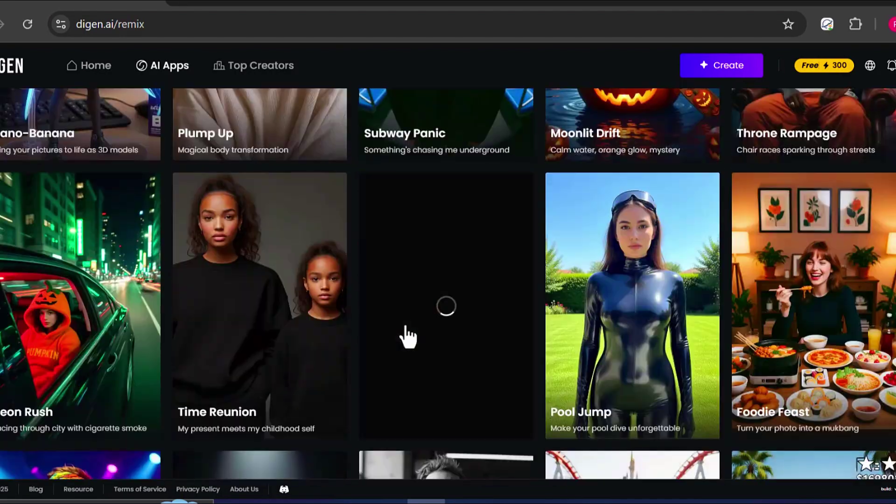
Step: Scroll the 'What is everyone creating' feed and open the first community video card
scroll(233, 233, "down", 4)
scroll(373, 261, "up", 4)
scroll(280, 269, "down", 4)
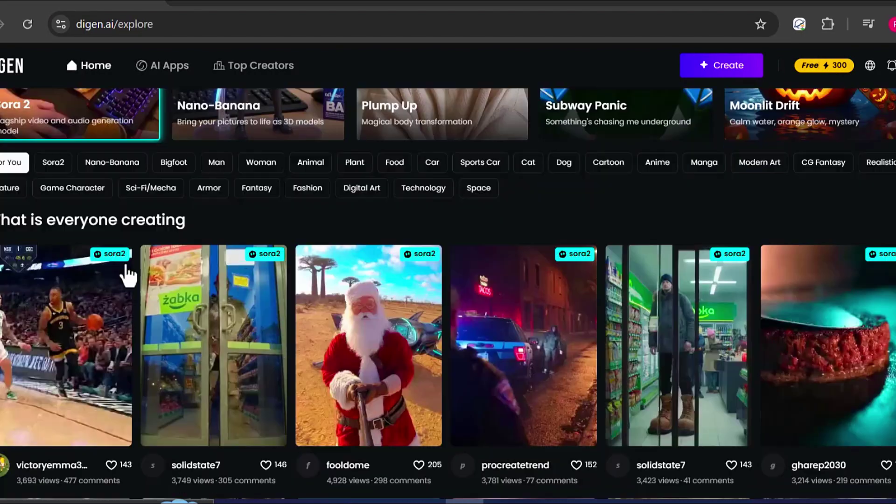
left_click(124, 274)
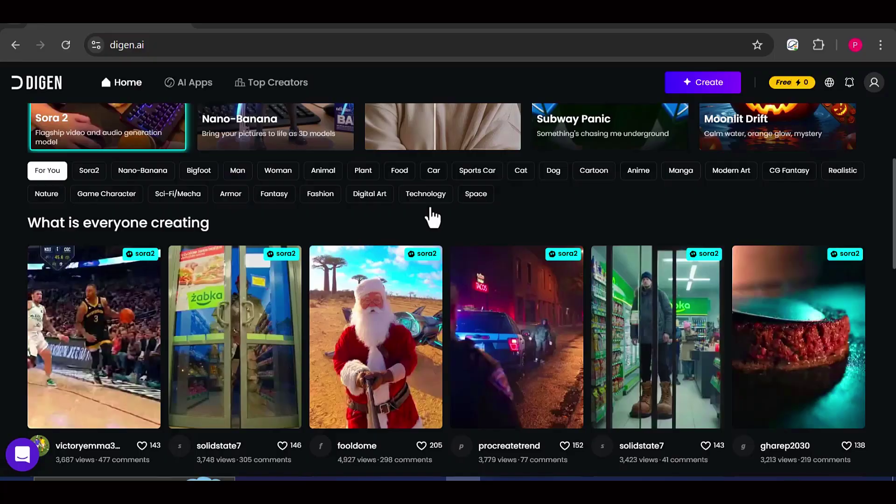
Step: Sign in to DIGEN with Continue with Google, unlocking 300 free credits
scroll(447, 232, "down", 4)
scroll(448, 232, "down", 3)
scroll(447, 231, "up", 6)
scroll(477, 224, "up", 5)
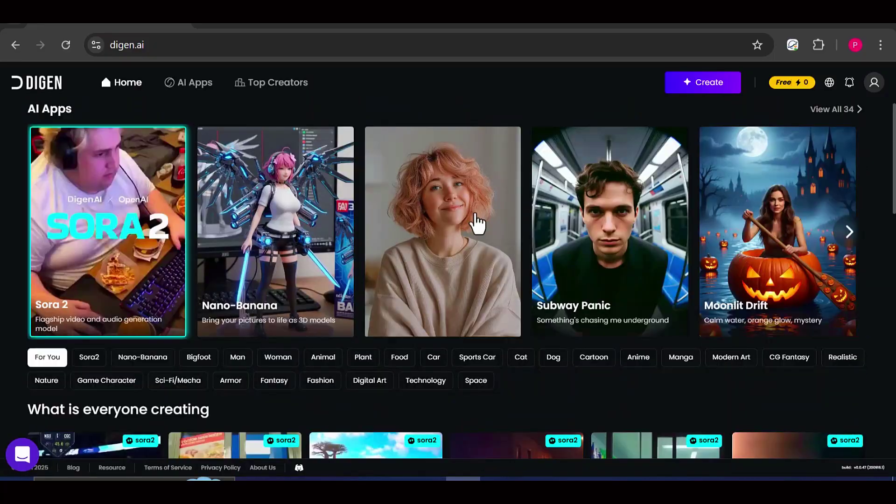
scroll(584, 264, "down", 2)
scroll(455, 278, "up", 2)
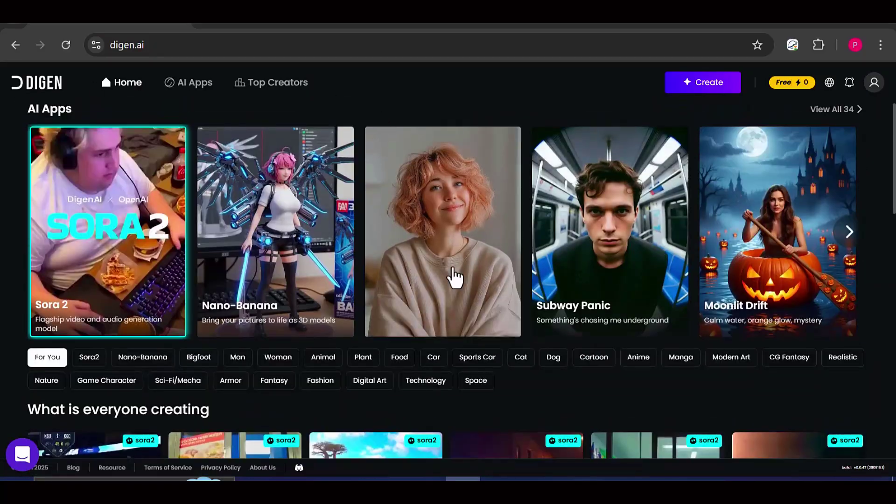
left_click(875, 84)
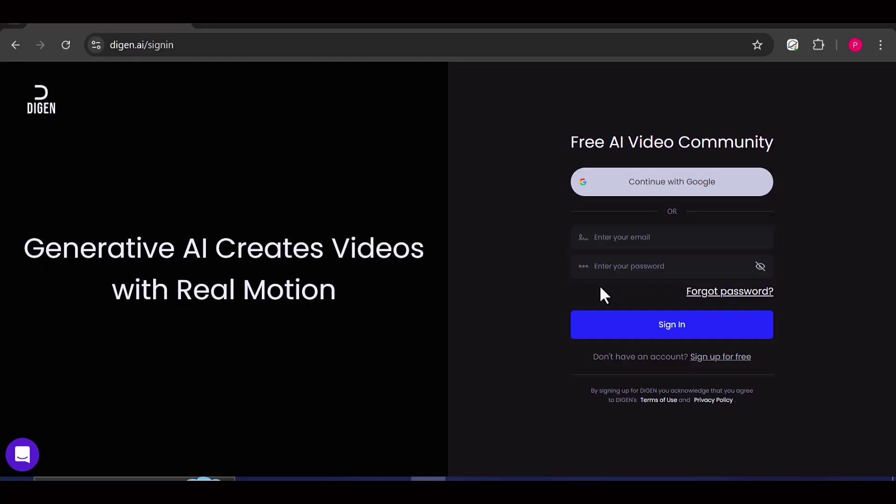
left_click(645, 195)
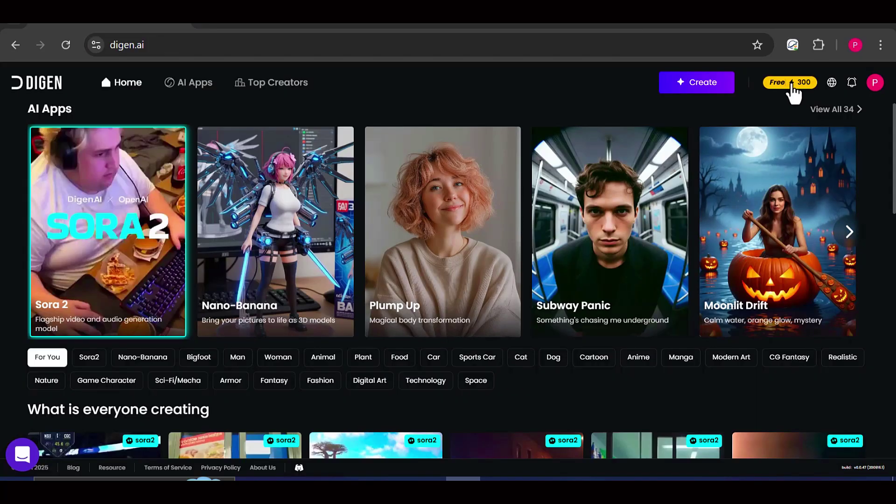
Step: Browse the AI Apps gallery, then return to the Home feed
left_click(195, 87)
scroll(344, 290, "down", 4)
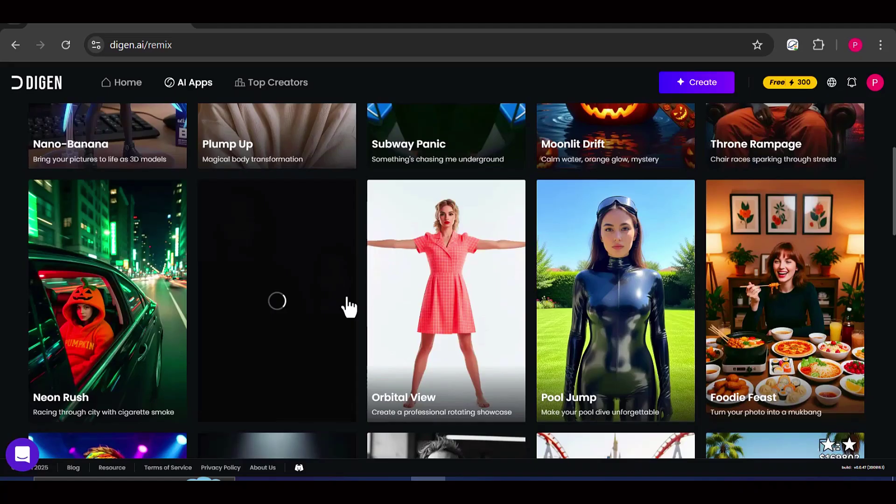
scroll(347, 306, "up", 1)
scroll(411, 329, "up", 3)
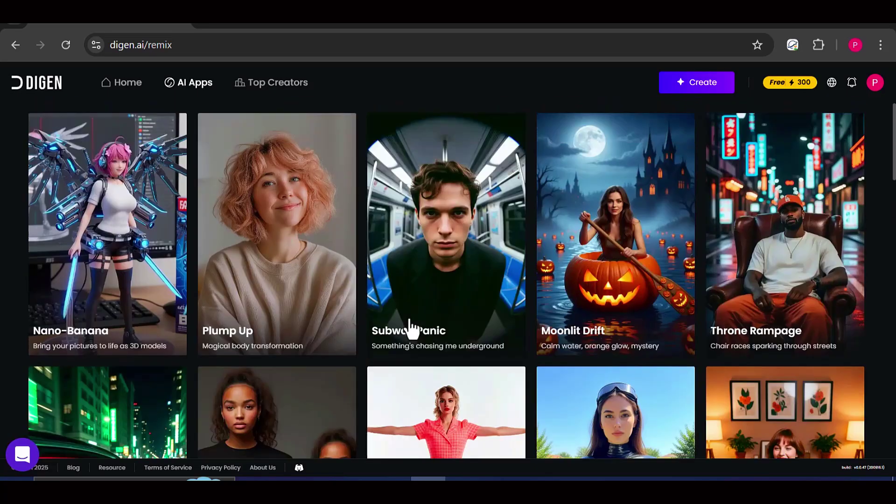
left_click(117, 90)
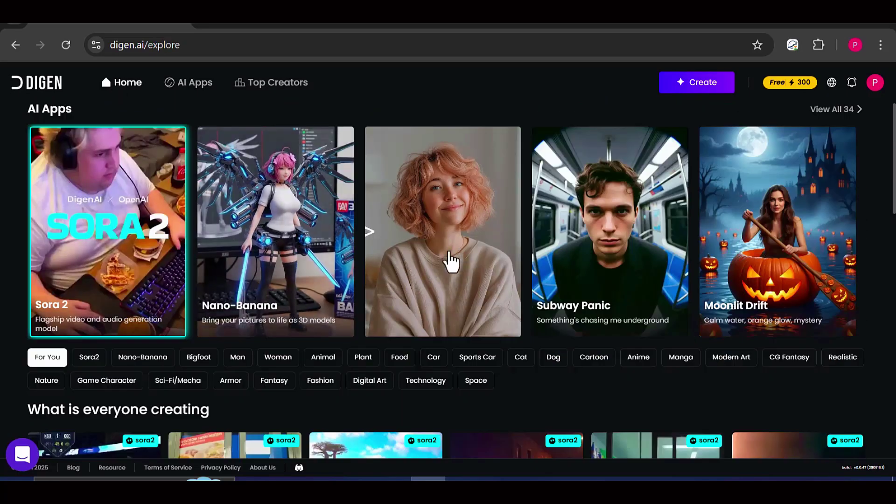
scroll(319, 264, "down", 4)
scroll(319, 264, "down", 2)
scroll(327, 262, "up", 2)
scroll(420, 260, "up", 4)
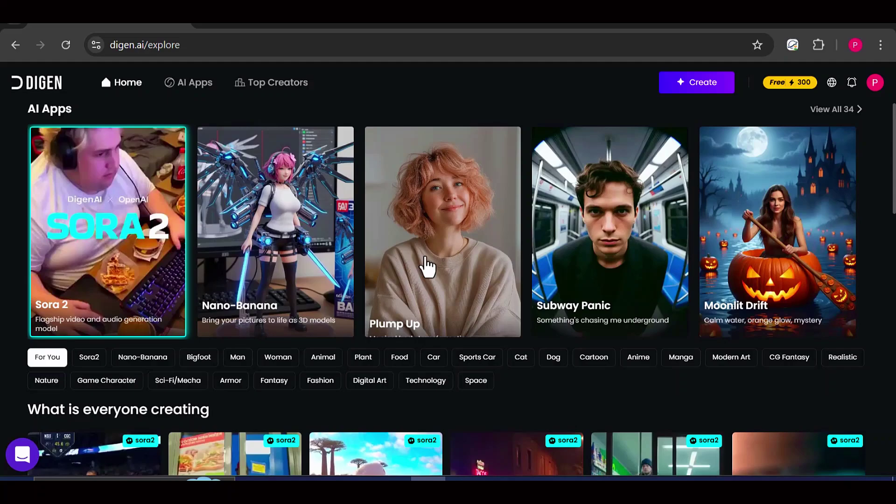
scroll(287, 277, "down", 4)
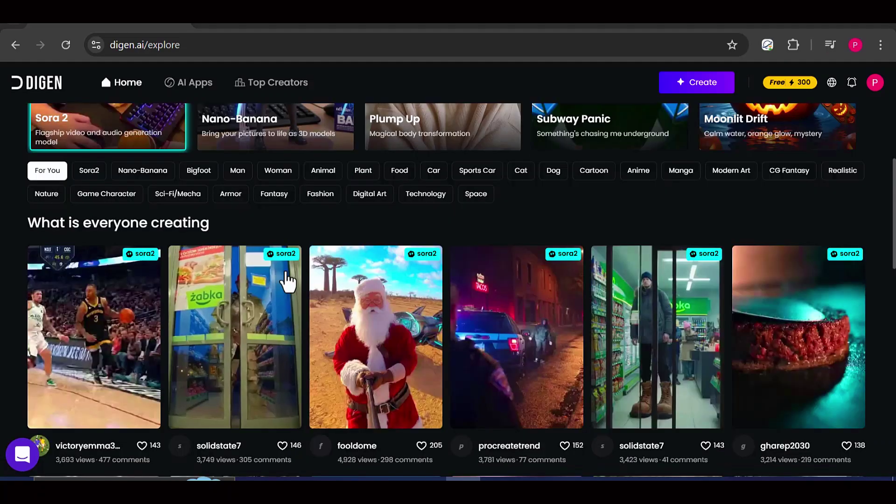
Step: View the basketball and burger community videos with their prompts
left_click(148, 268)
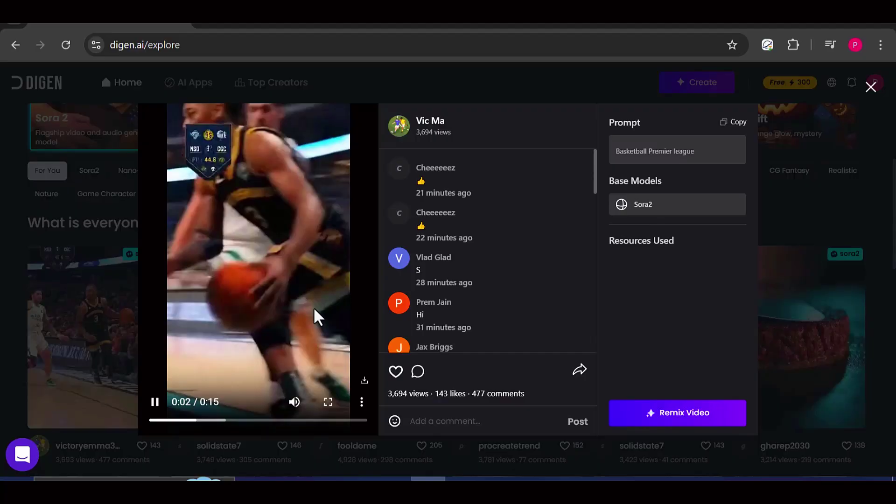
left_click(870, 88)
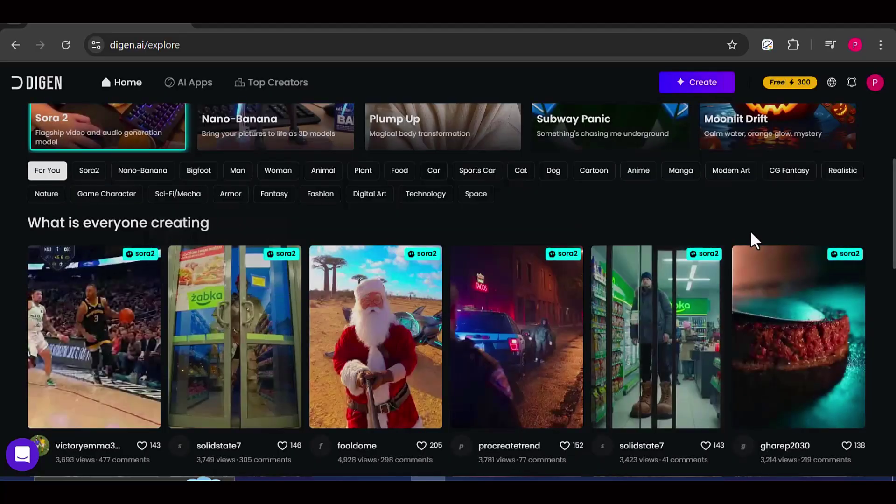
left_click(792, 275)
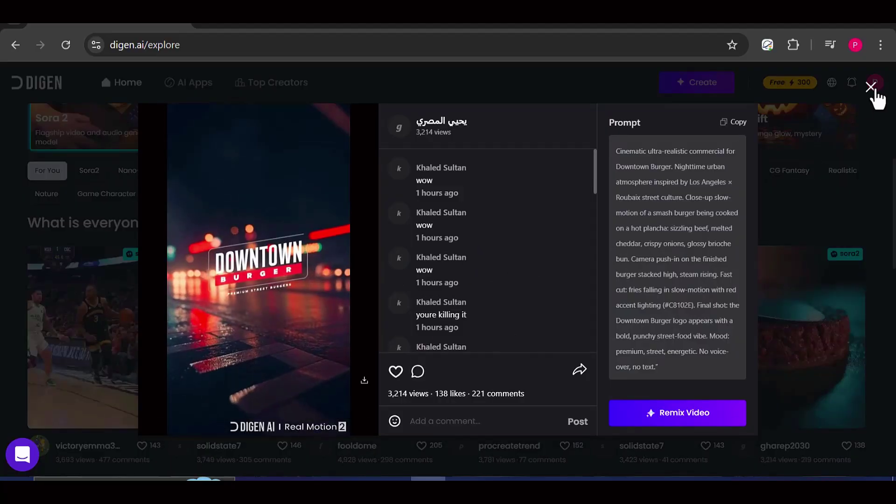
left_click(871, 87)
scroll(580, 300, "down", 4)
scroll(580, 300, "up", 8)
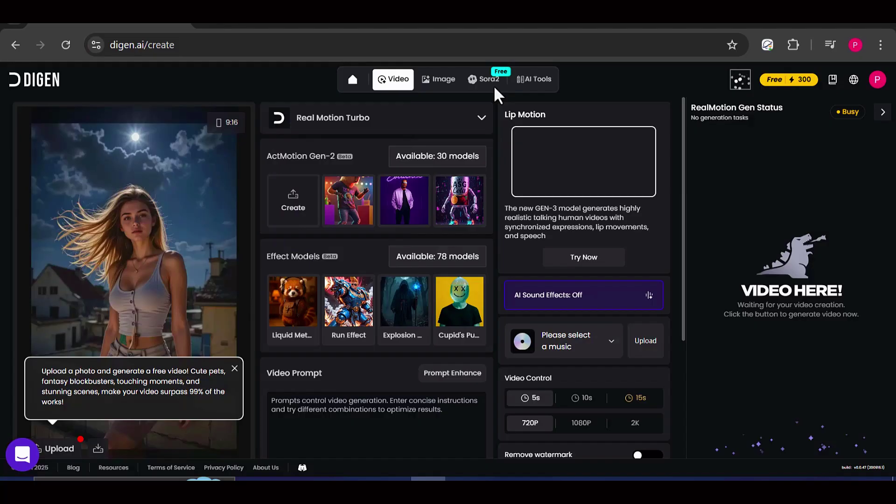
Step: Switch to the Sora 2 generator, look over the page, and dismiss the image upload options
left_click(490, 84)
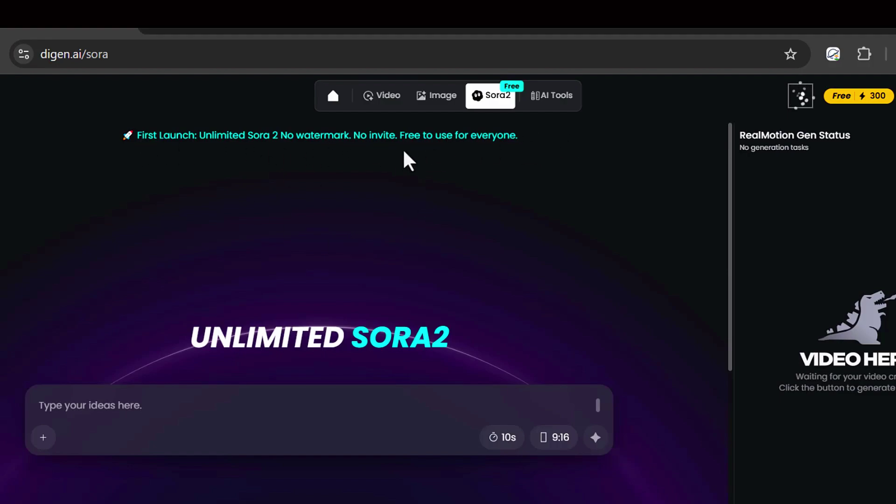
scroll(433, 248, "down", 3)
scroll(416, 310, "up", 3)
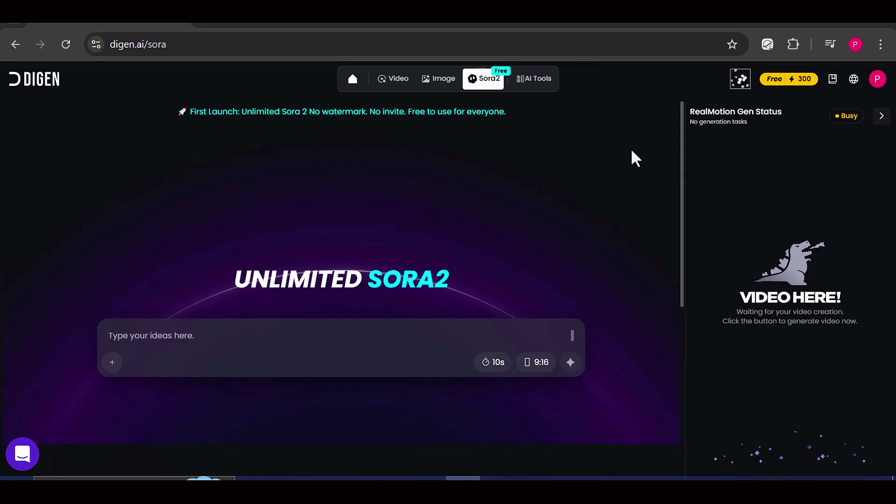
scroll(128, 177, "down", 2)
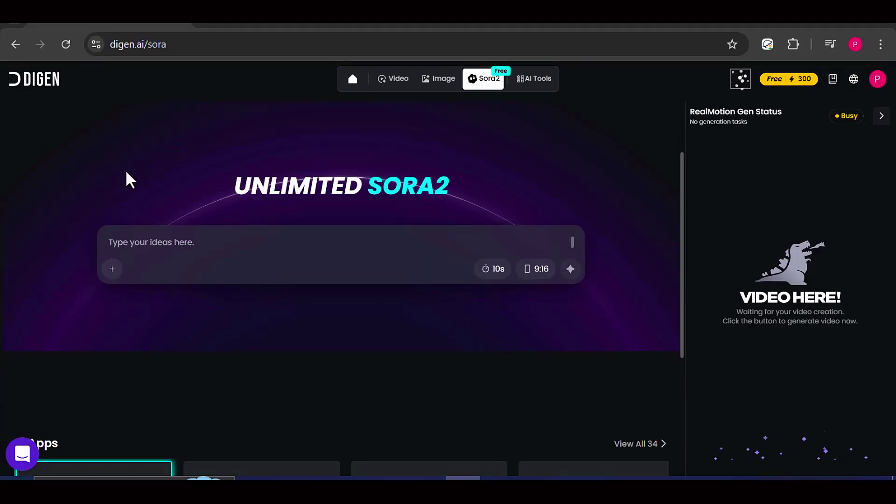
scroll(285, 194, "up", 2)
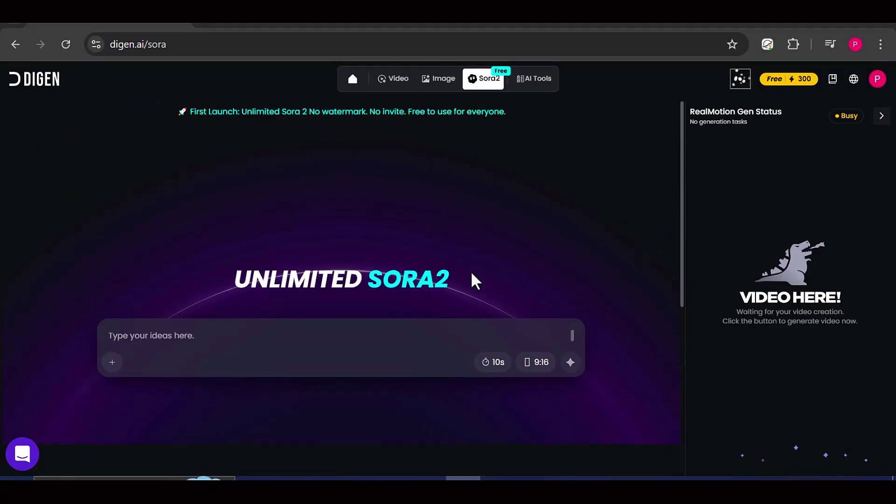
scroll(502, 290, "down", 4)
scroll(503, 290, "up", 4)
scroll(356, 352, "down", 4)
scroll(433, 357, "down", 1)
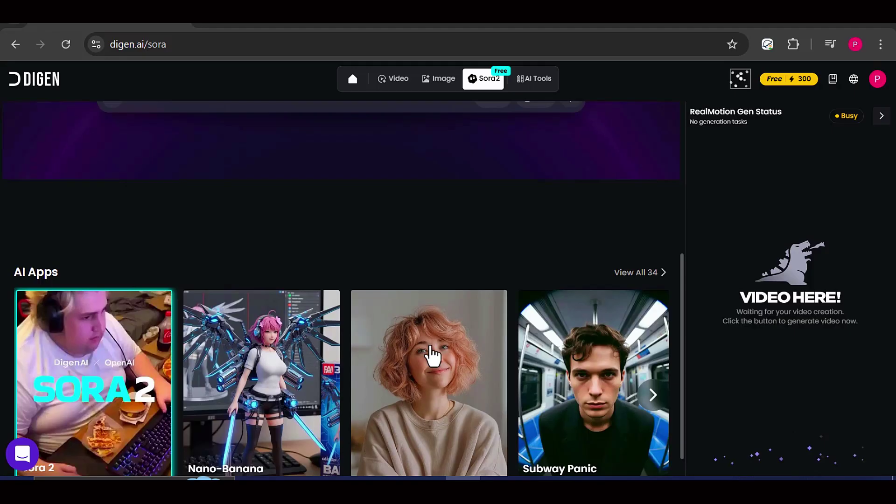
scroll(431, 352, "up", 5)
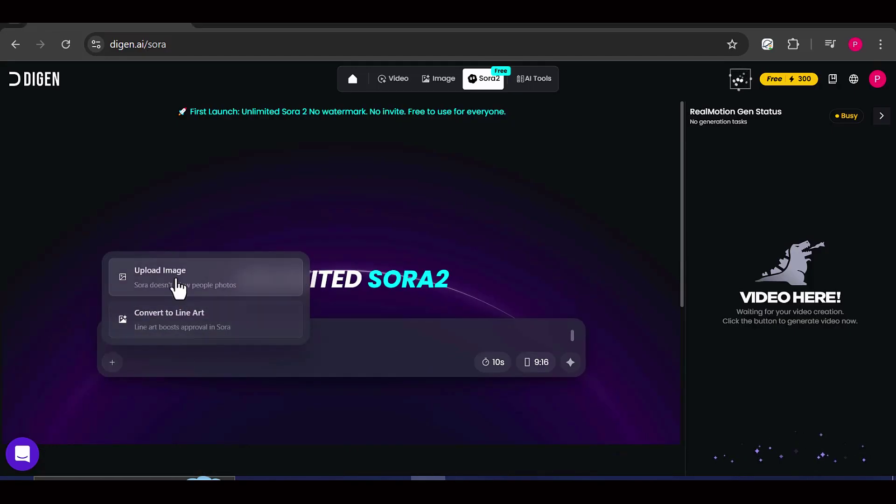
left_click(353, 339)
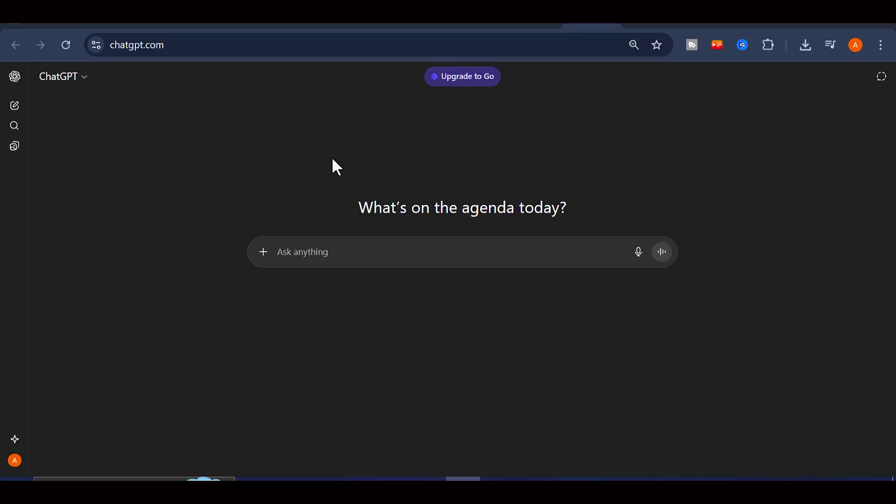
Step: Paste the request for five lists of funny animal video prompts into ChatGPT and send it
right_click(574, 252)
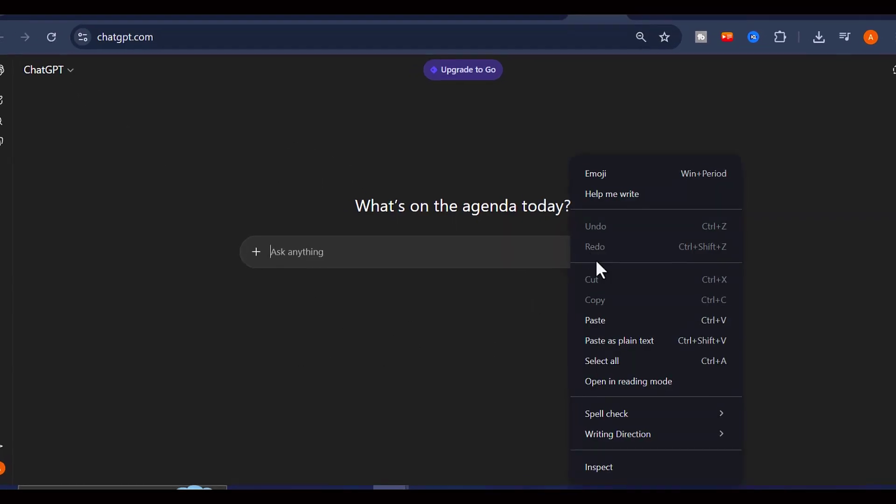
left_click(594, 318)
left_click_drag(326, 280, 221, 259)
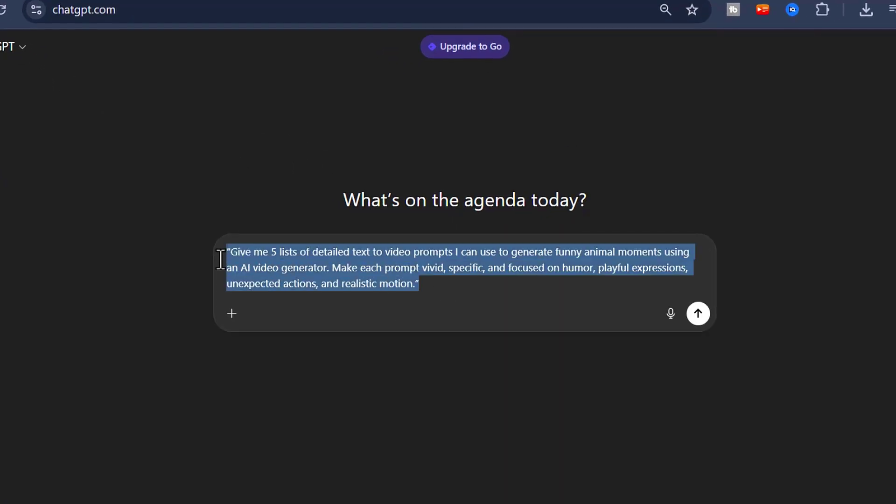
left_click(443, 297)
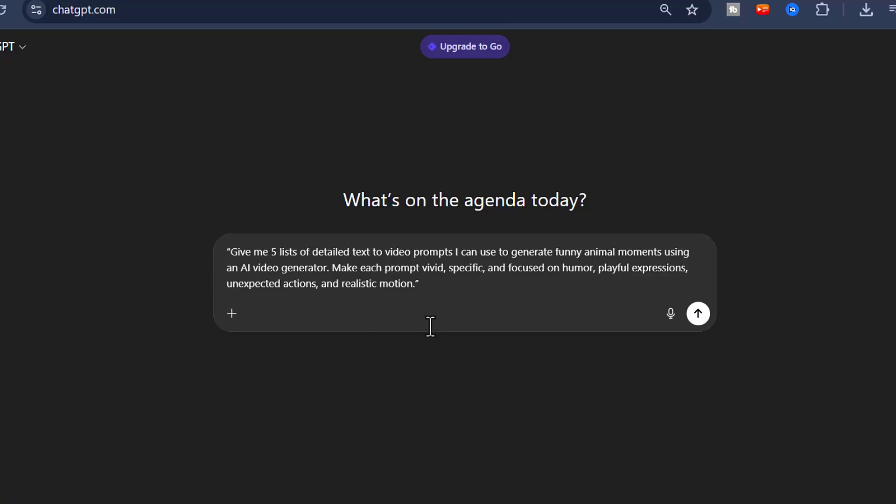
left_click_drag(466, 307, 218, 254)
left_click(698, 313)
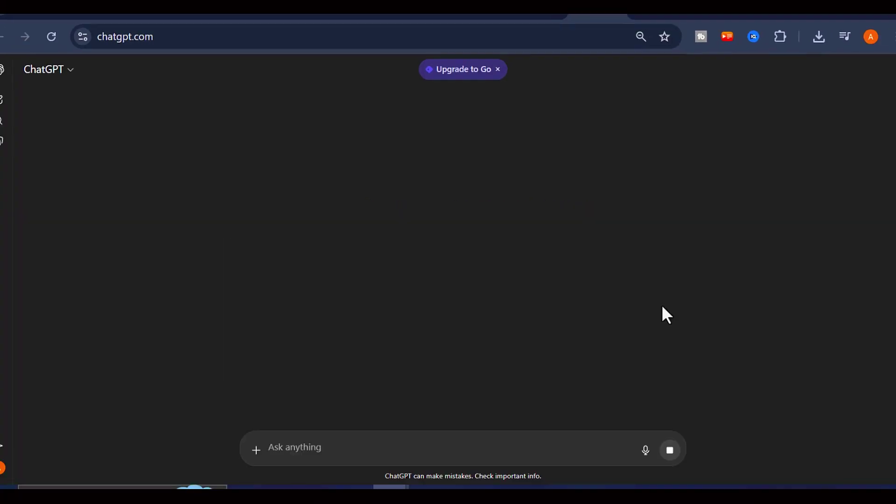
Step: Scroll through ChatGPT's five lists of funny animal prompts
scroll(708, 282, "down", 1)
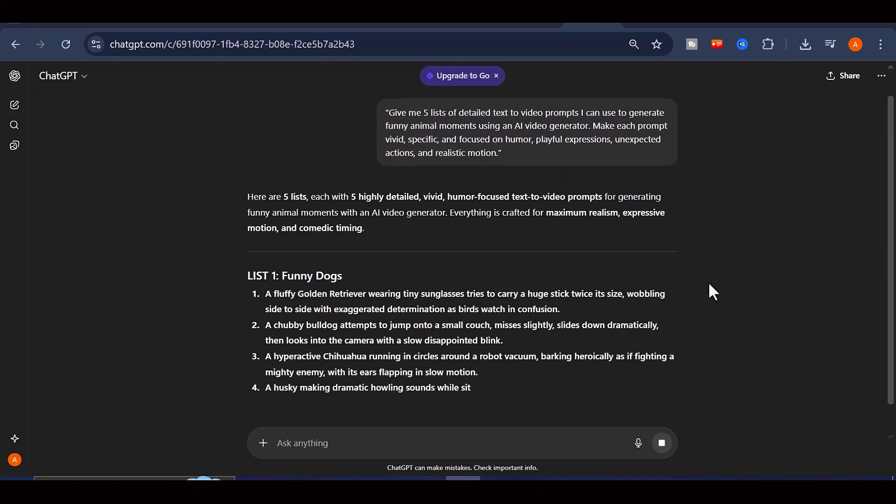
scroll(582, 270, "down", 1)
scroll(581, 266, "down", 2)
scroll(550, 253, "down", 1)
scroll(598, 260, "down", 2)
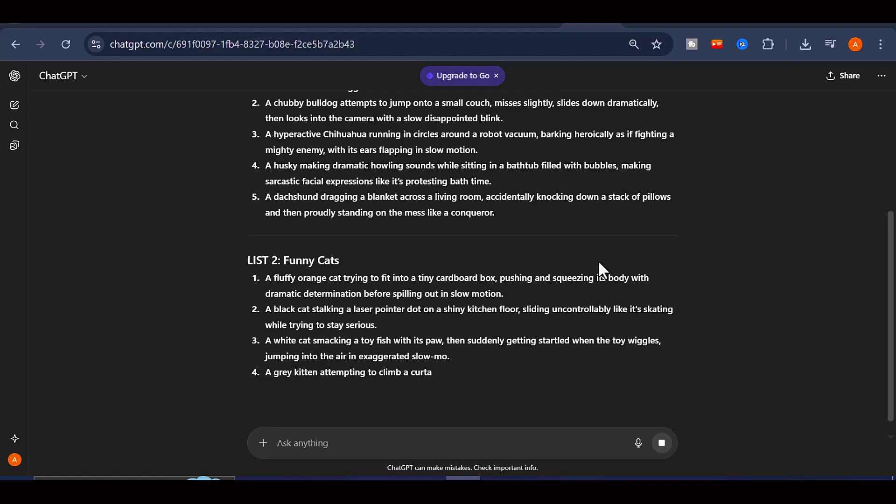
scroll(598, 260, "down", 2)
scroll(598, 260, "down", 1)
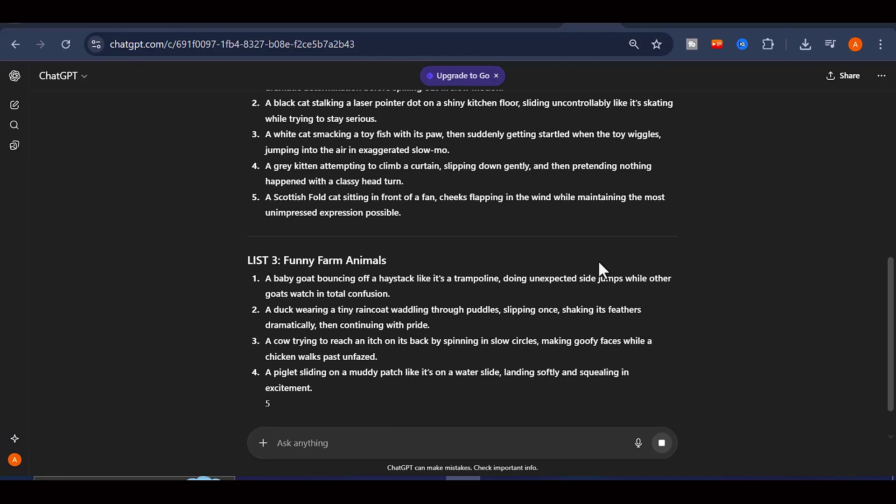
scroll(598, 260, "down", 1)
scroll(598, 259, "down", 2)
scroll(598, 260, "down", 1)
scroll(598, 259, "down", 1)
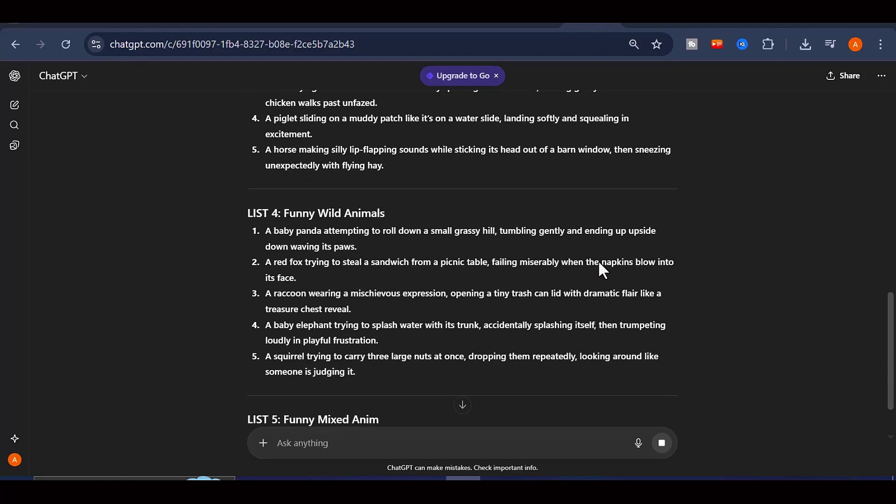
scroll(598, 259, "down", 1)
scroll(581, 263, "down", 1)
scroll(581, 263, "down", 1)
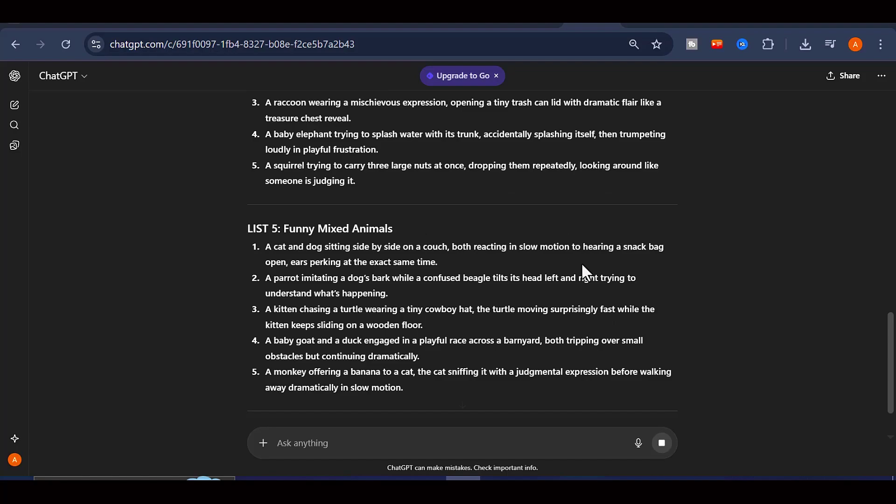
scroll(551, 304, "up", 3)
scroll(523, 311, "up", 7)
scroll(485, 301, "up", 4)
scroll(448, 285, "up", 4)
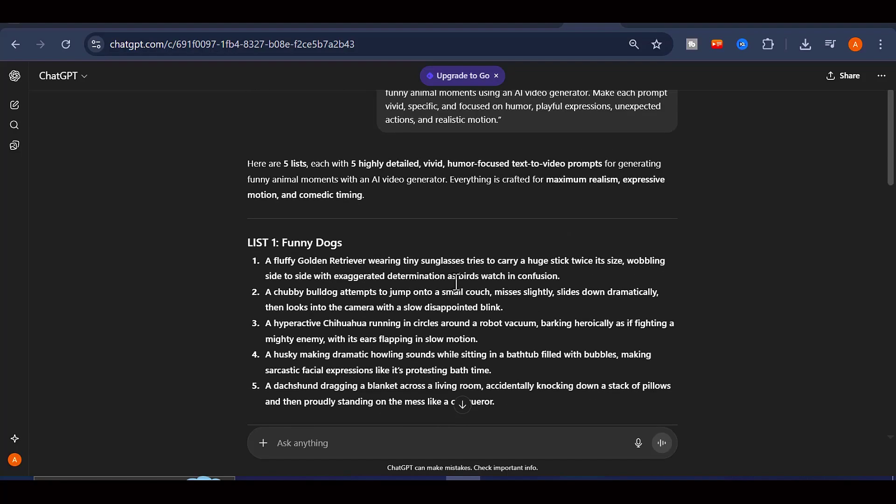
scroll(425, 273, "down", 12)
scroll(425, 270, "down", 6)
scroll(517, 322, "up", 11)
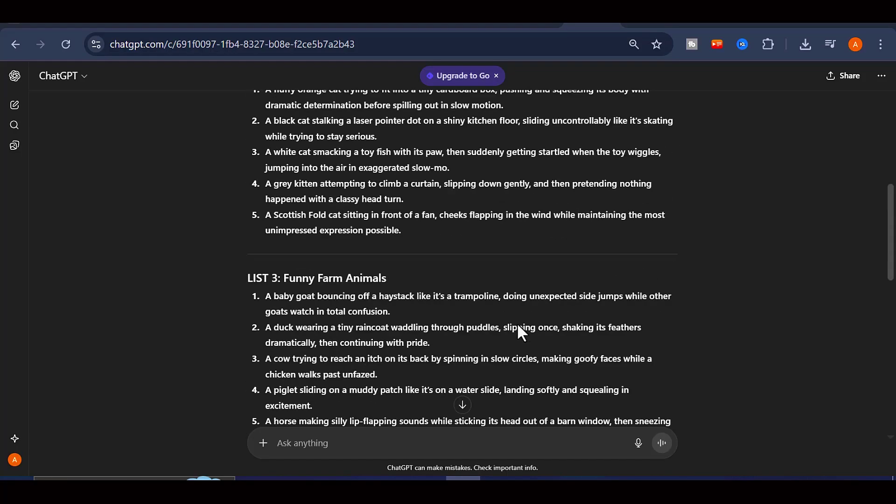
scroll(517, 323, "up", 5)
scroll(371, 220, "down", 3)
scroll(322, 196, "up", 3)
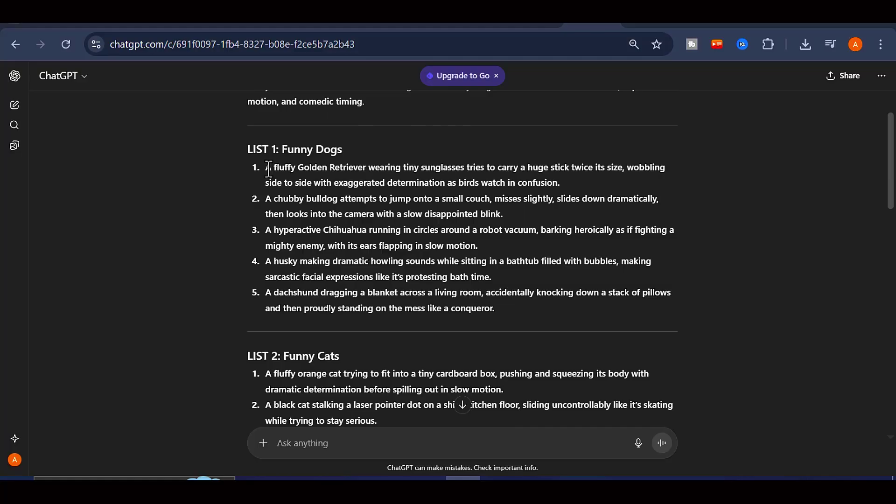
Step: Copy the Golden Retriever prompt from the Funny Dogs list and return to DIGEN
left_click_drag(266, 167, 562, 183)
right_click(565, 175)
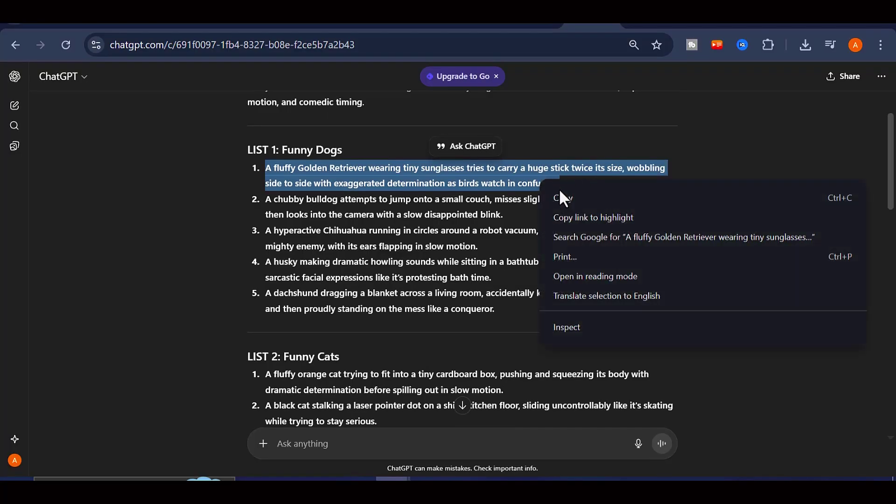
left_click(581, 198)
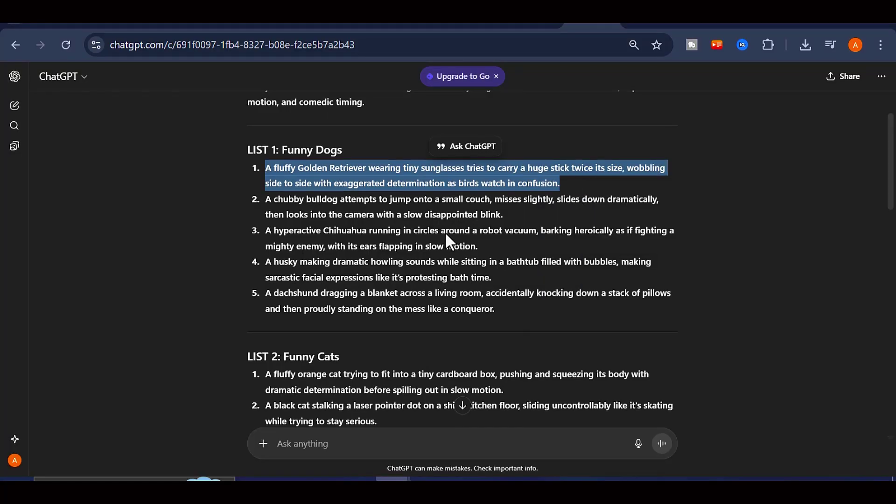
key("alt+Tab")
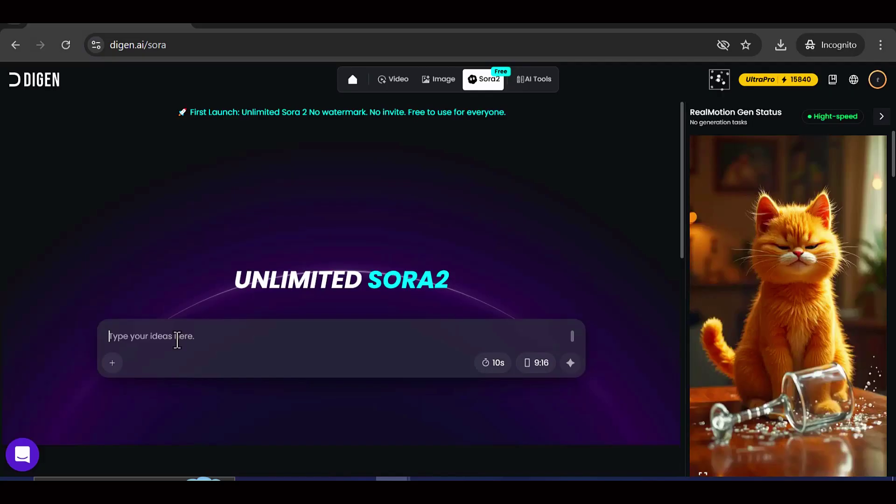
Step: Paste the Golden Retriever prompt into the Sora 2 prompt box
right_click(178, 340)
left_click(201, 179)
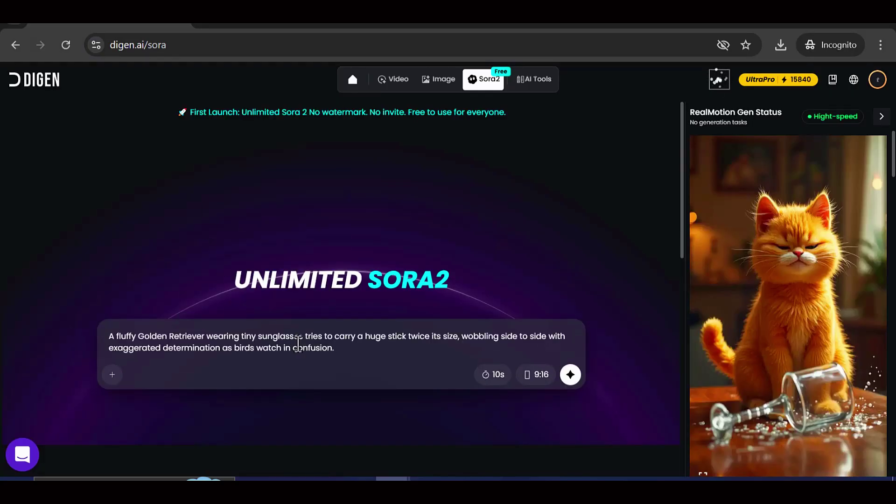
left_click_drag(356, 350, 194, 335)
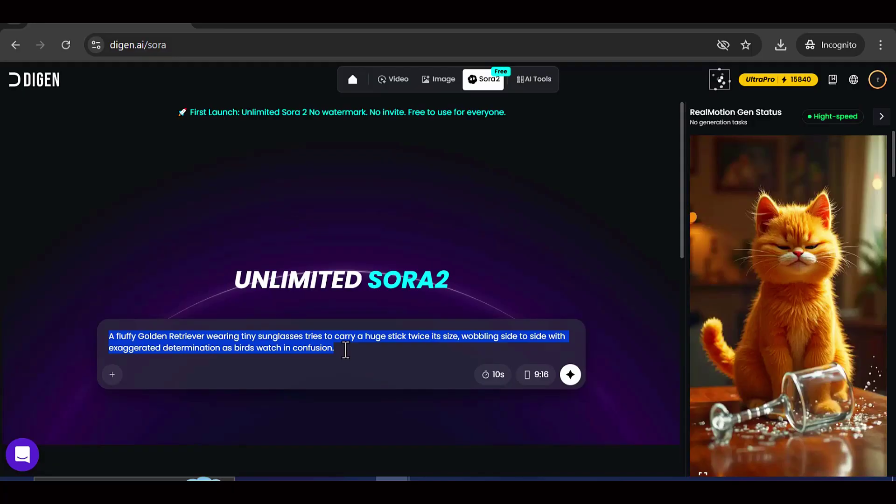
left_click(345, 350)
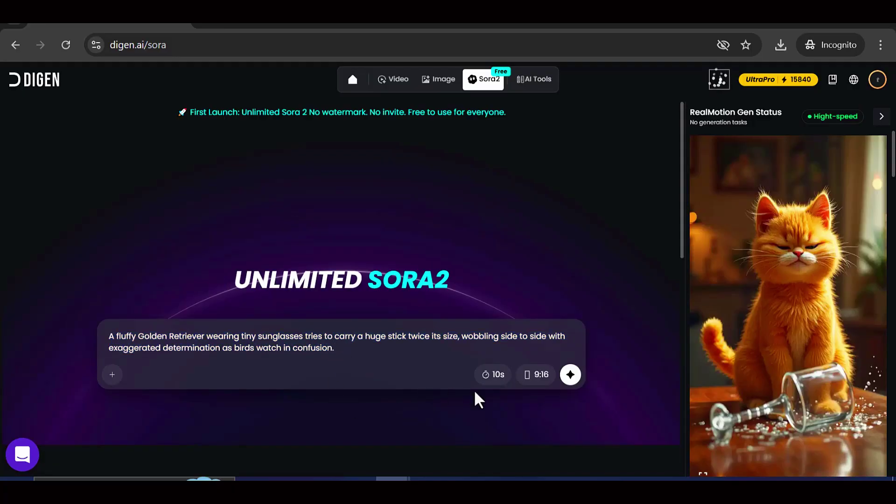
Step: Set the video length to 15 seconds and keep the 9:16 ratio
left_click(492, 381)
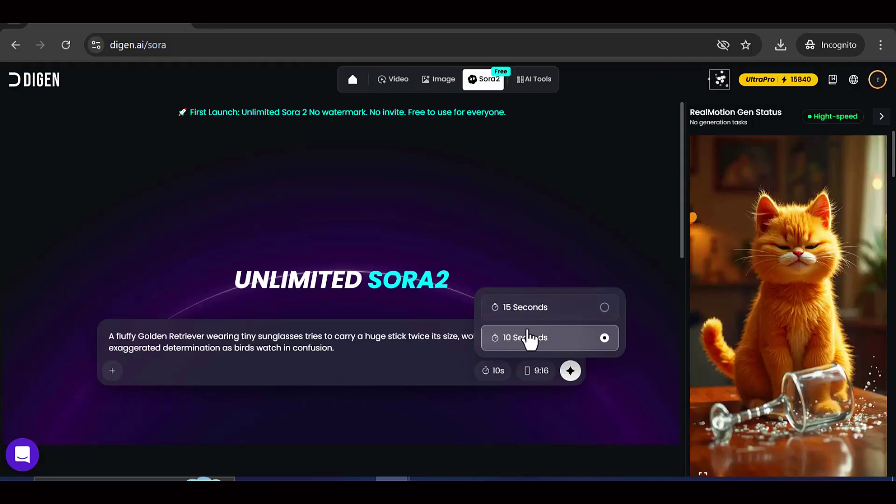
left_click(605, 308)
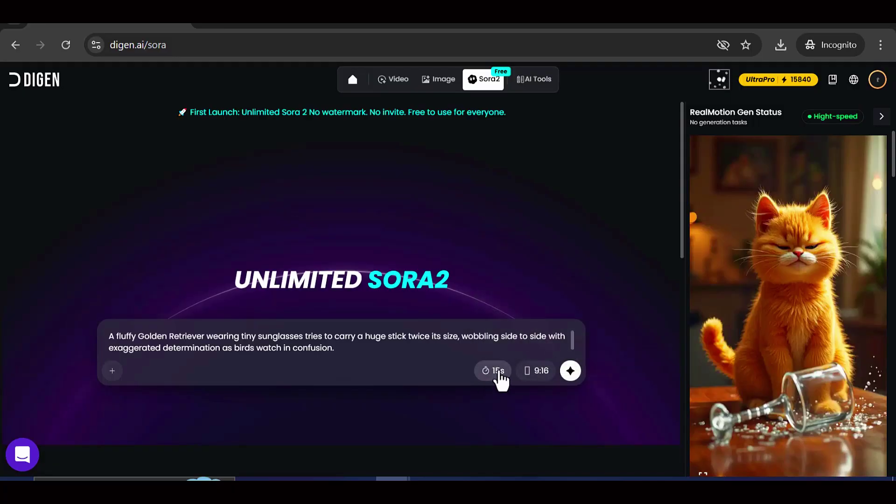
left_click(495, 374)
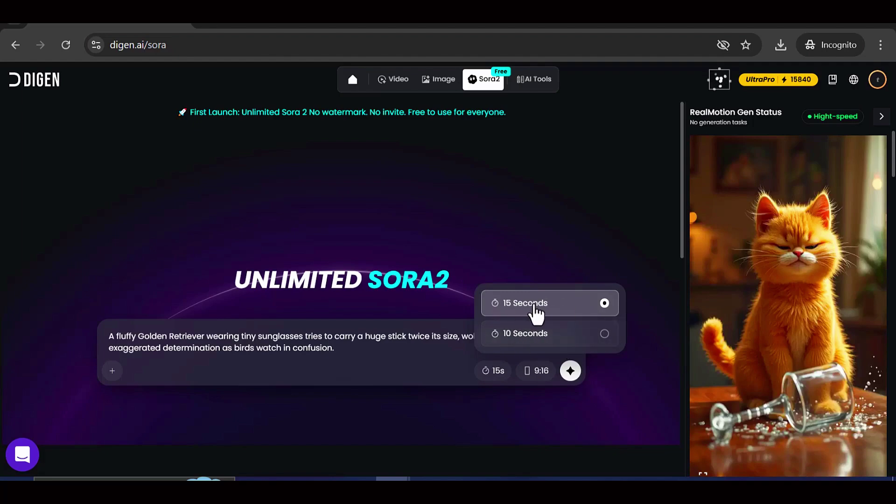
left_click(535, 308)
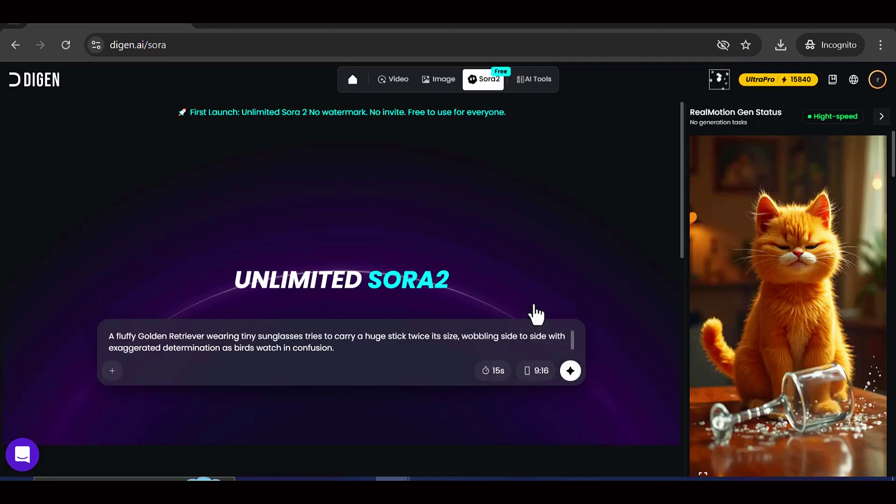
left_click(536, 372)
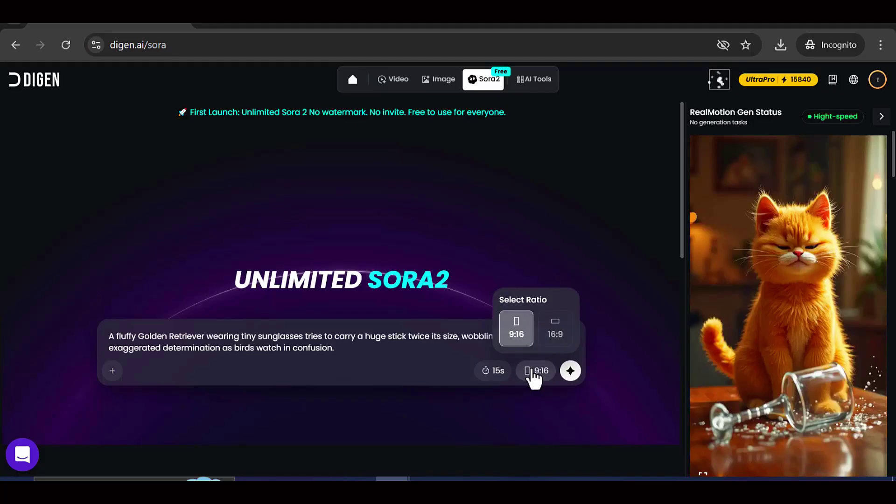
left_click(507, 355)
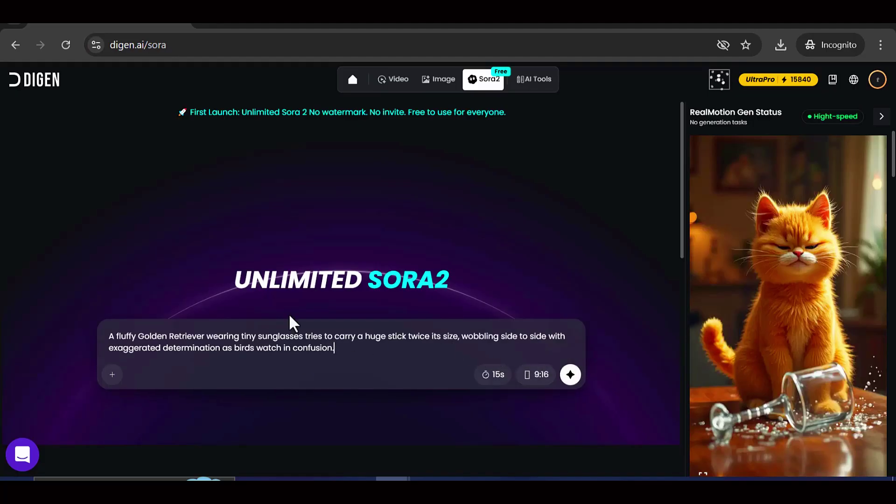
Step: Generate the Golden Retriever video, then copy the chubby bulldog prompt from ChatGPT
left_click(570, 376)
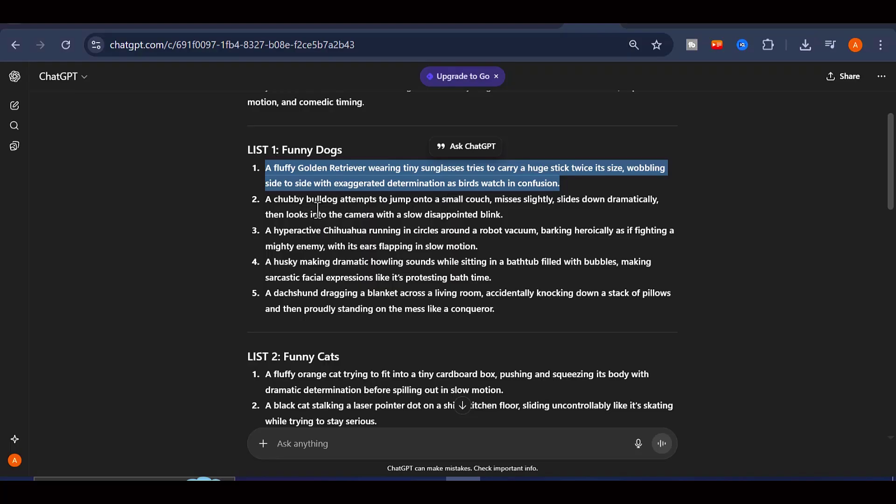
left_click(266, 215)
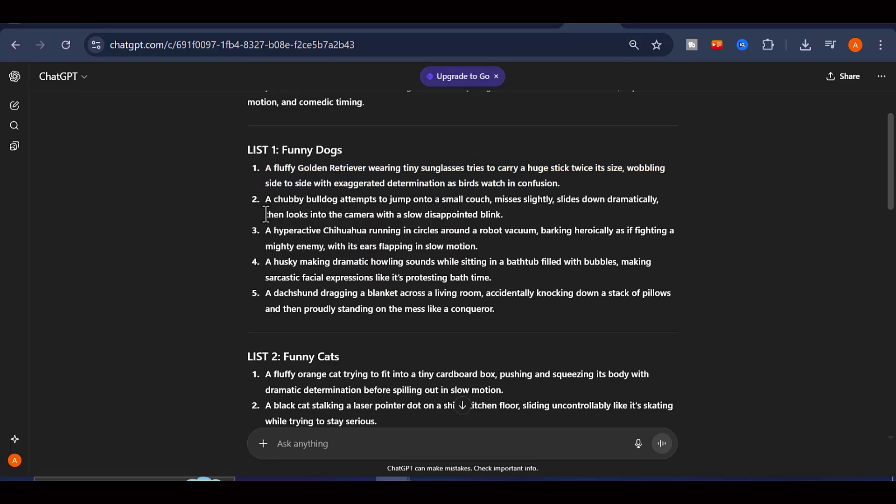
left_click_drag(265, 199, 501, 216)
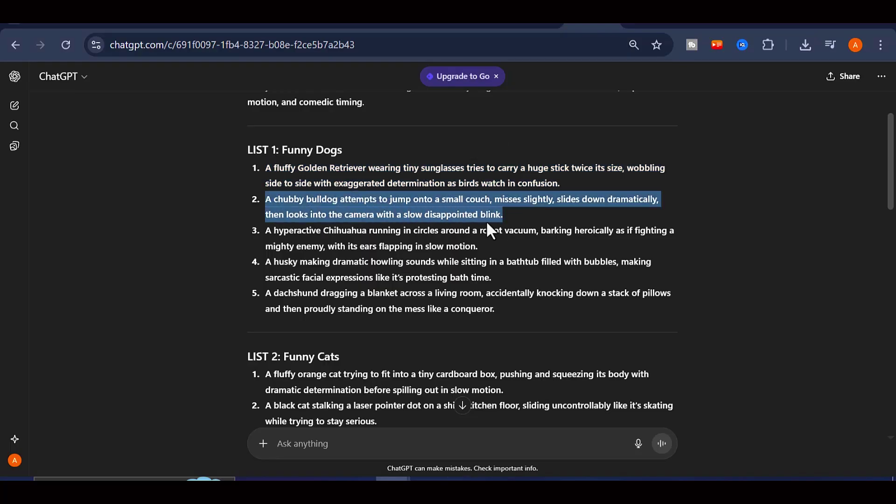
right_click(432, 223)
left_click(475, 233)
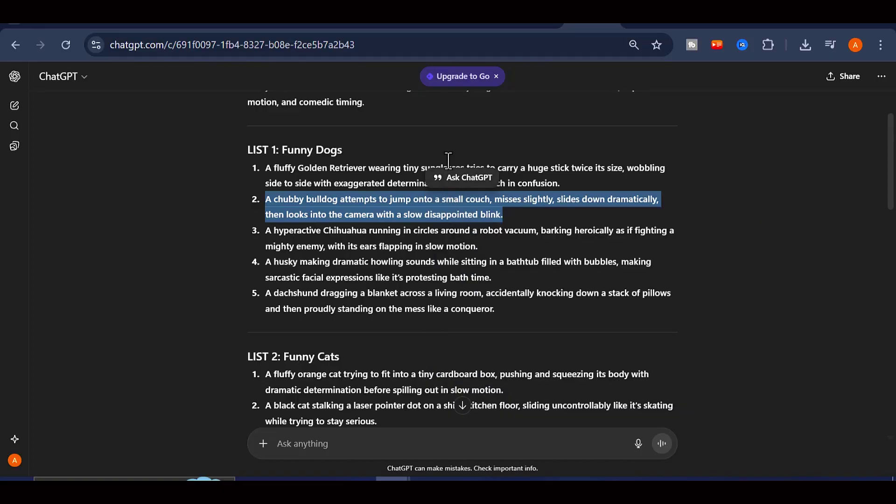
key("alt+Tab")
Step: Paste the chubby bulldog prompt into the Sora 2 prompt box
scroll(232, 393, "down", 2)
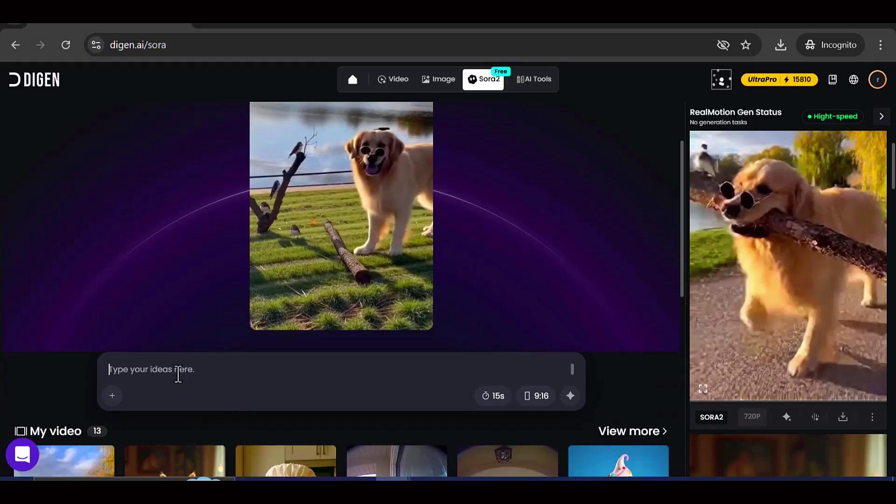
right_click(179, 370)
left_click(215, 207)
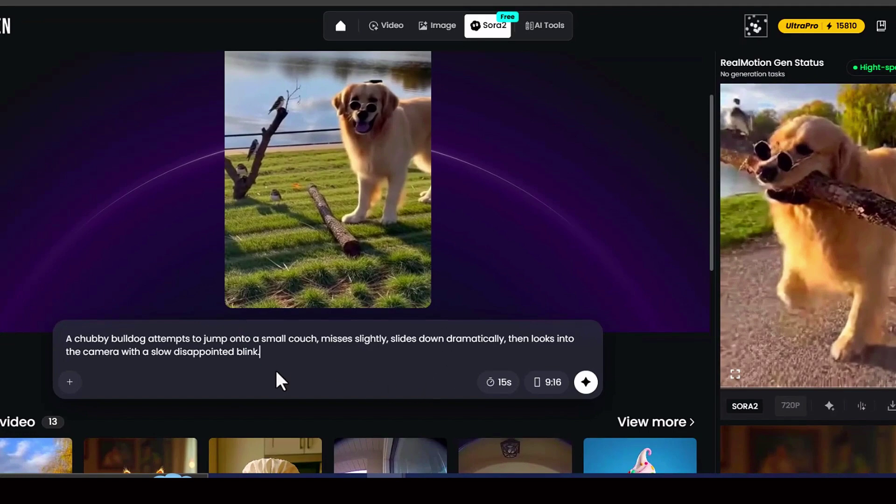
key("ctrl+a")
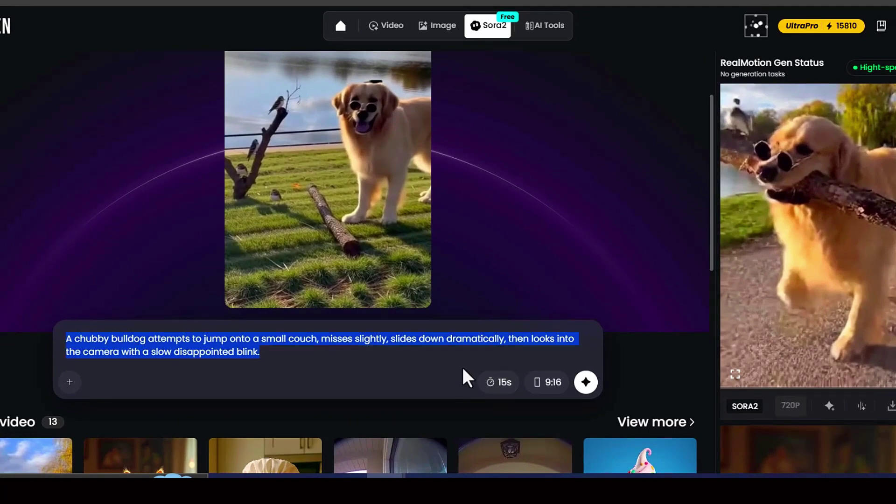
left_click(468, 341)
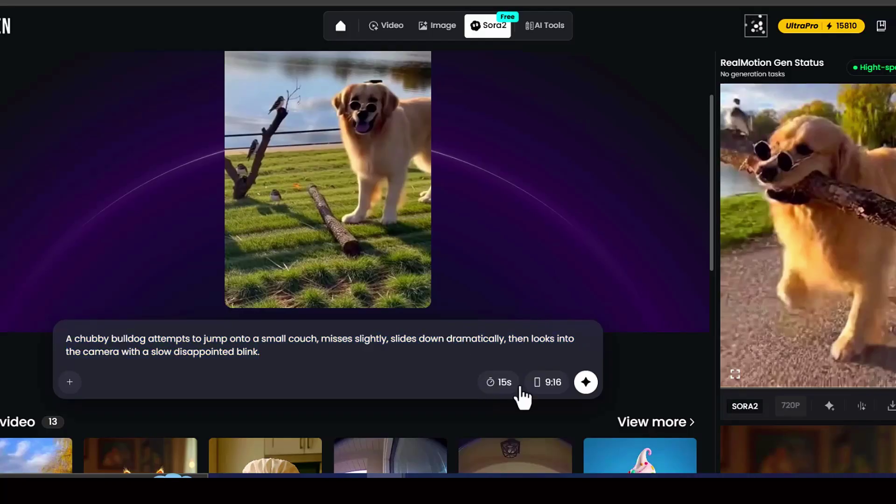
Step: Change the aspect ratio from 9:16 to widescreen 16:9
left_click(546, 390)
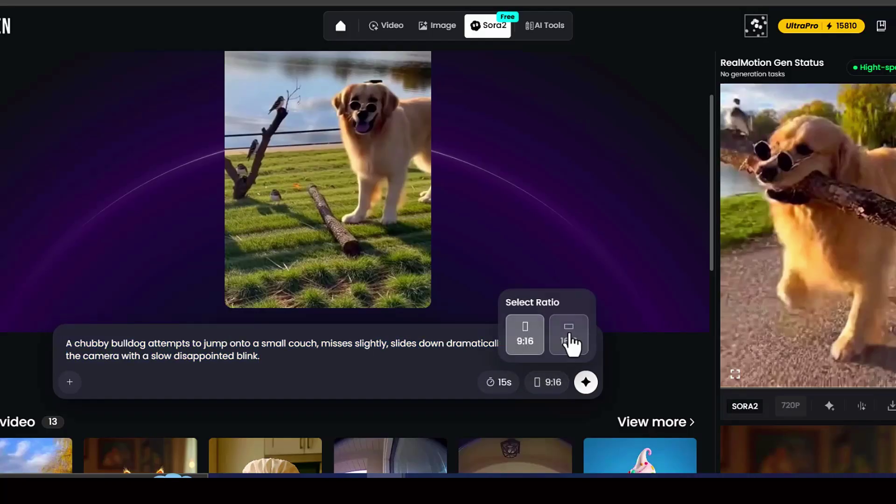
left_click(570, 337)
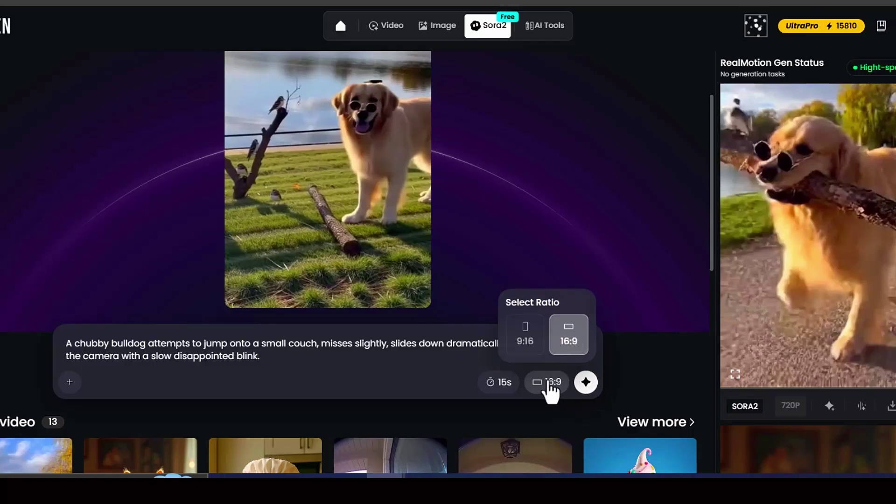
left_click(376, 354)
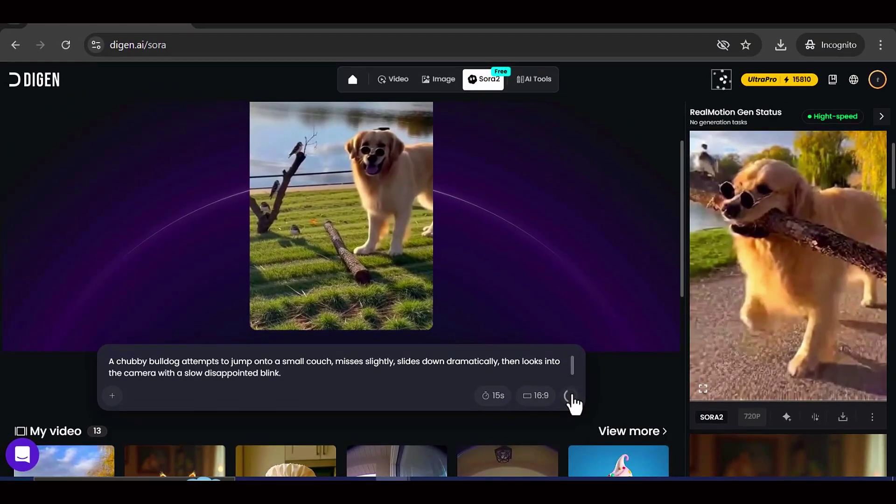
Step: Generate the 15-second 16:9 bulldog video and play it in the large player
left_click(570, 396)
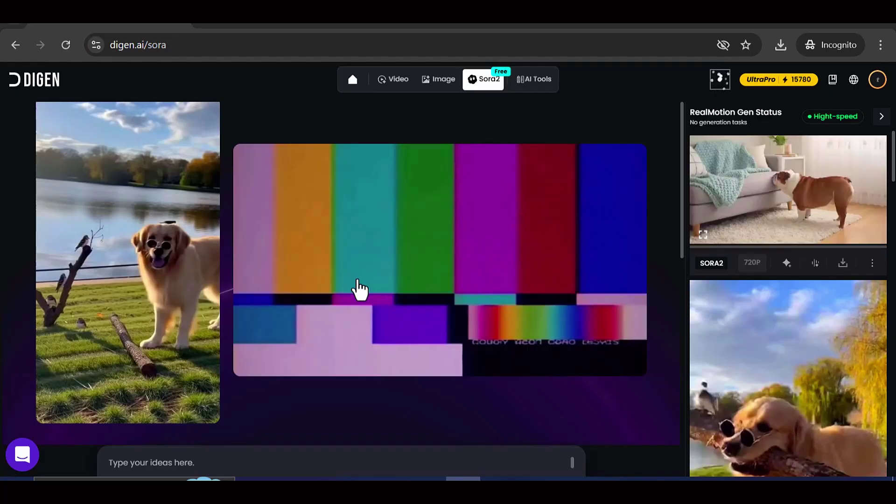
left_click(339, 288)
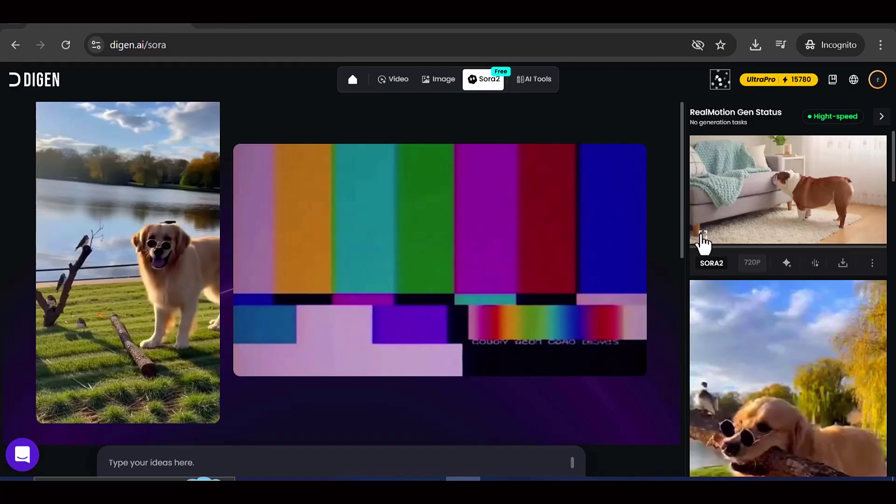
left_click(703, 238)
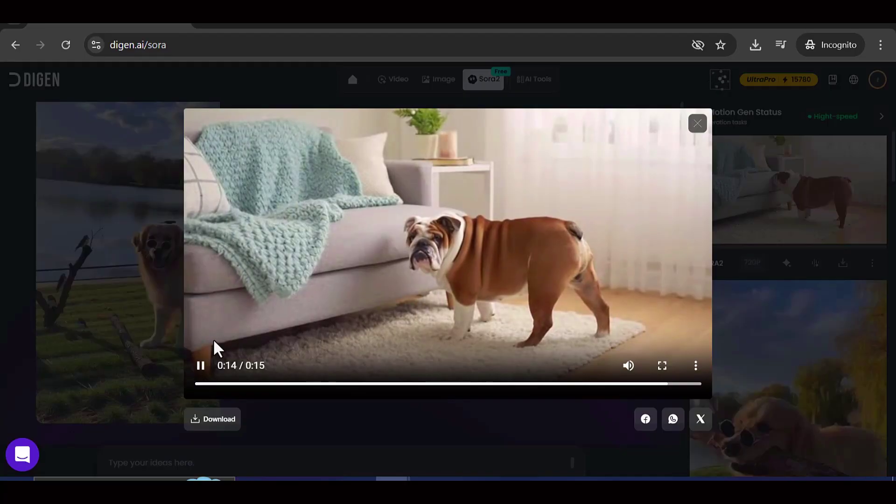
Step: Replay the bulldog clip from the start and download it
left_click(201, 365)
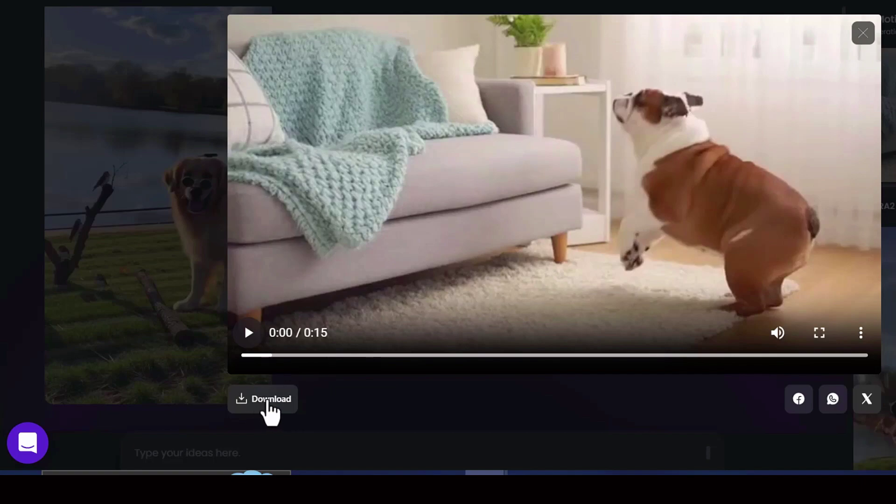
left_click(268, 402)
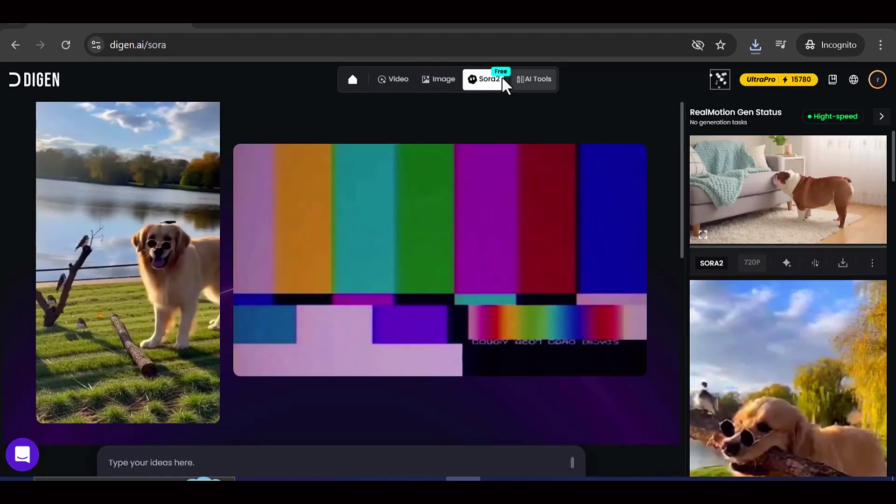
Step: Browse the video creation page, then switch to the image generator
left_click(393, 81)
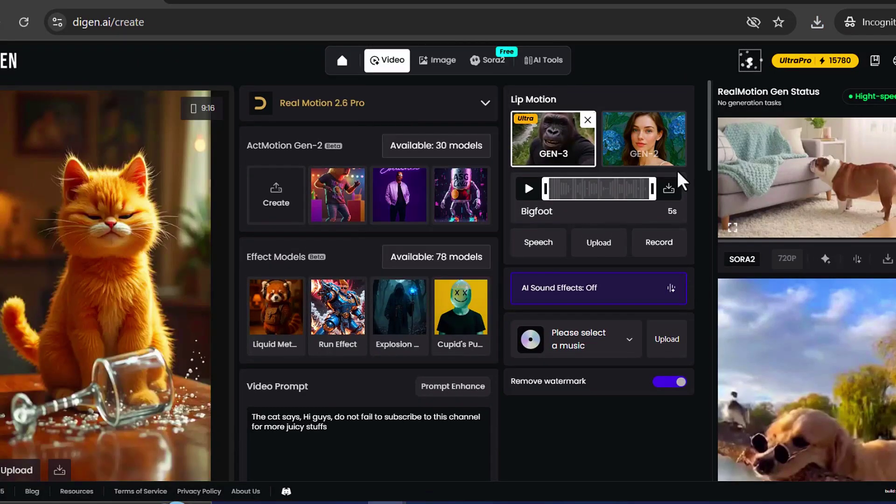
scroll(863, 150, "down", 1)
scroll(854, 163, "down", 3)
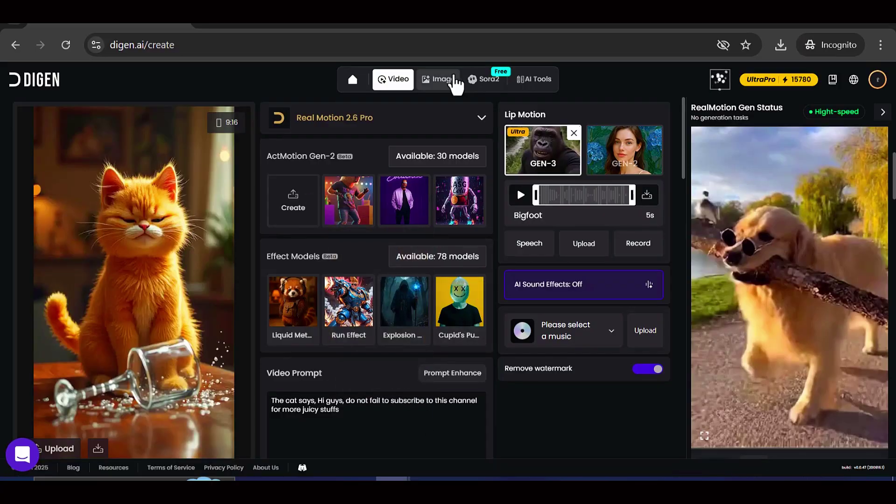
left_click(439, 79)
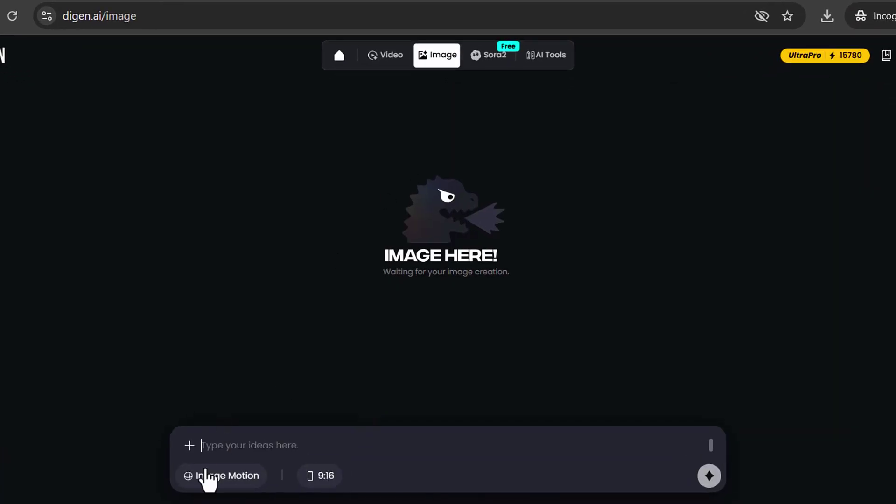
Step: Review the offered image models and the image aspect ratio choices
left_click(223, 481)
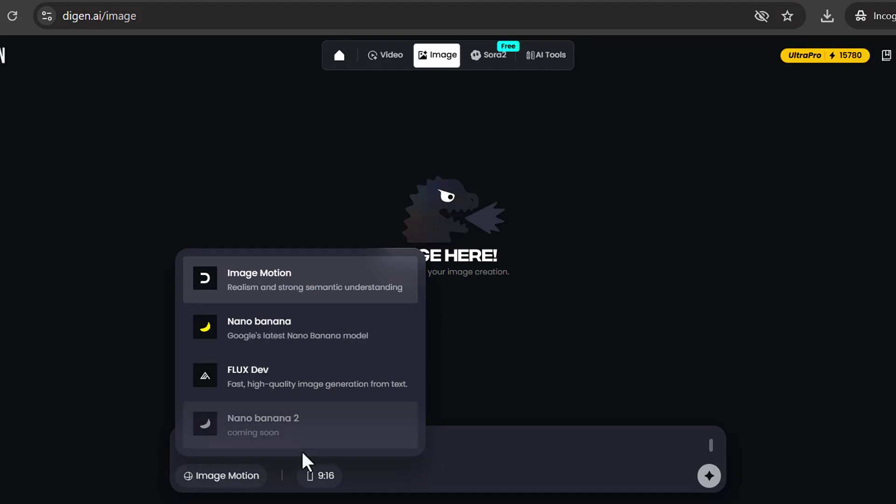
left_click(324, 475)
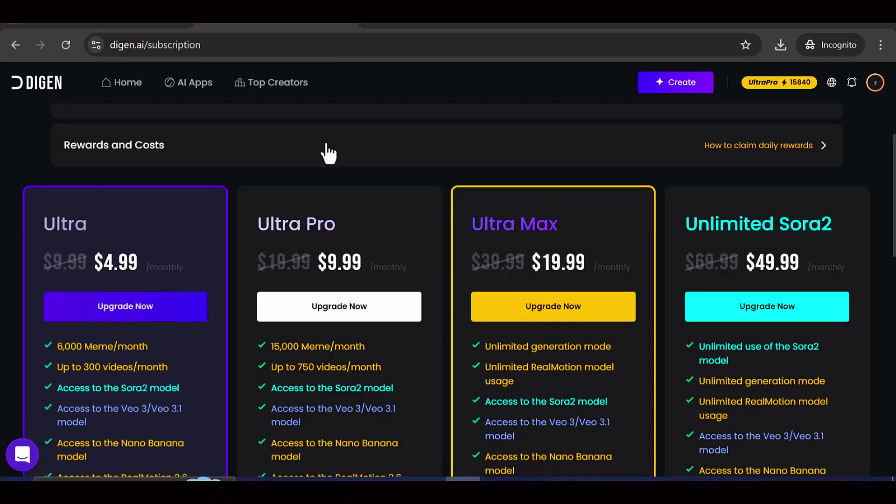
Step: Scroll through the Ultra, Ultra Pro, Ultra Max and Unlimited Sora2 plan feature lists
scroll(111, 325, "down", 2)
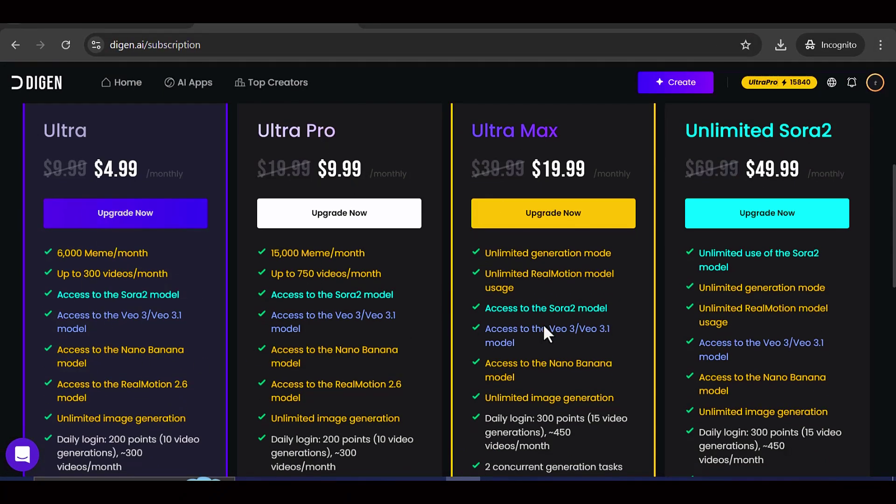
scroll(542, 324, "down", 2)
scroll(459, 323, "down", 2)
scroll(247, 336, "down", 2)
scroll(247, 336, "down", 6)
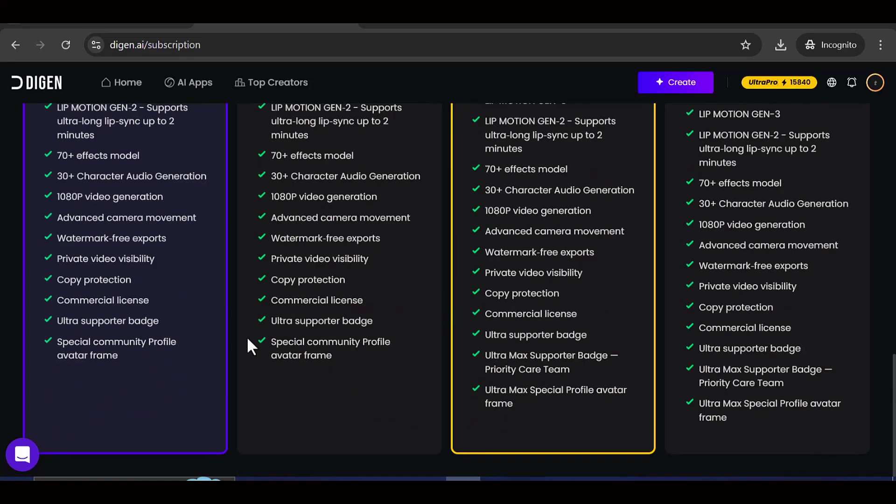
scroll(246, 336, "up", 4)
scroll(94, 383, "up", 4)
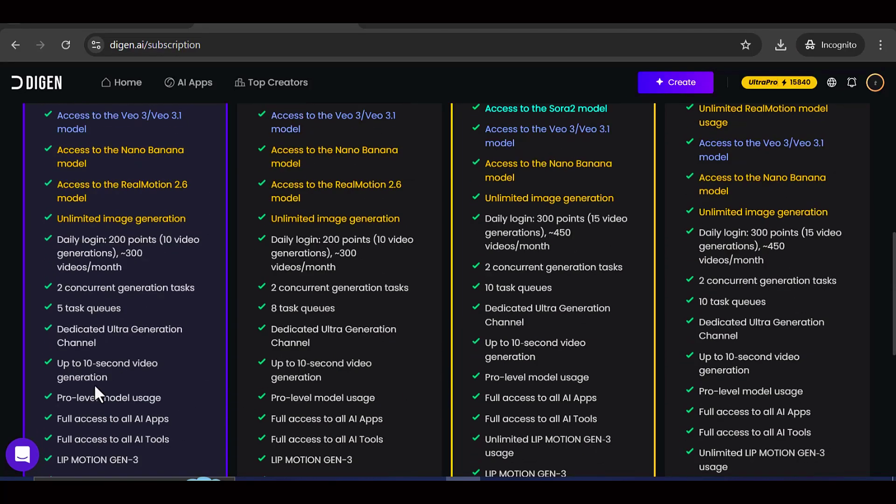
scroll(105, 370, "up", 2)
scroll(221, 305, "up", 2)
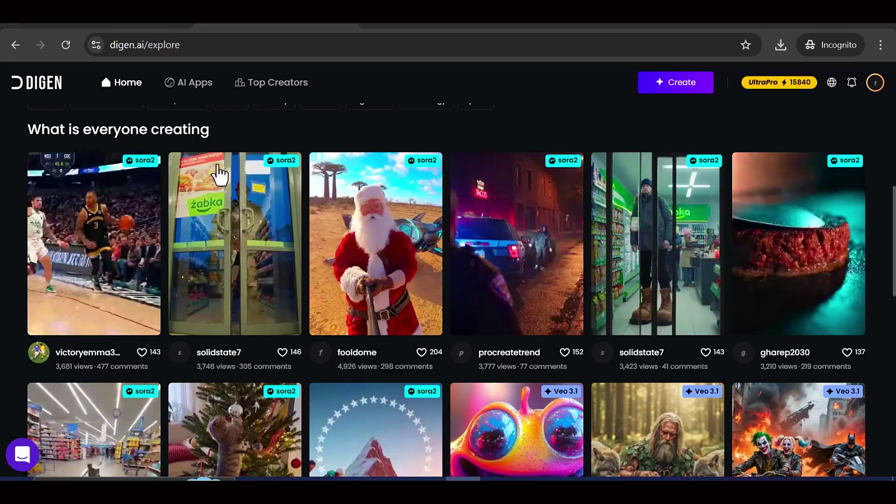